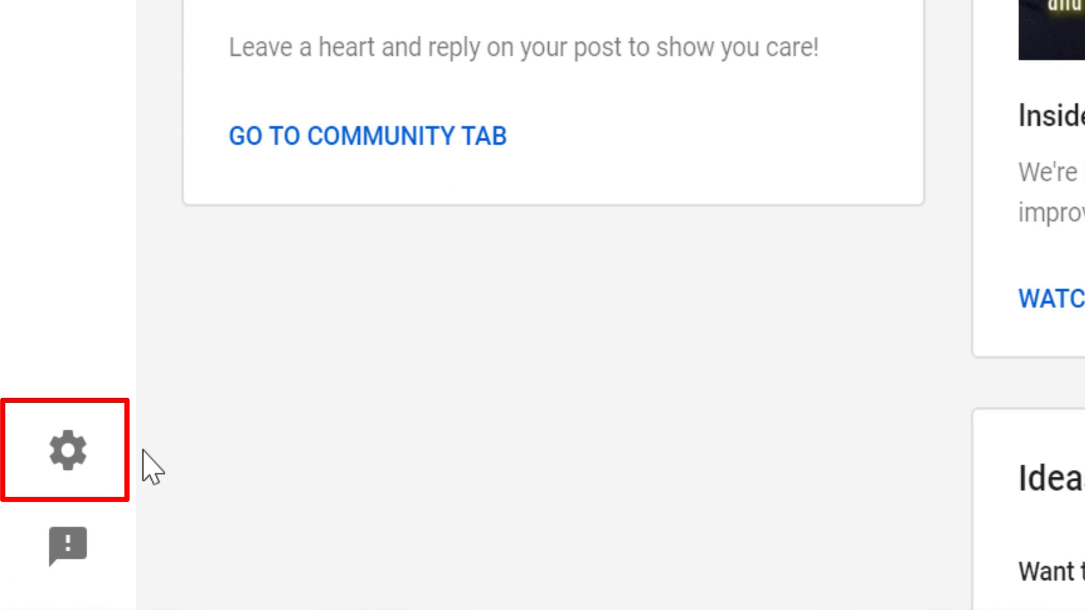
- Go to Settings > Upload defaults and review the Advanced settings and Monetization tabs
left_click(93, 457)
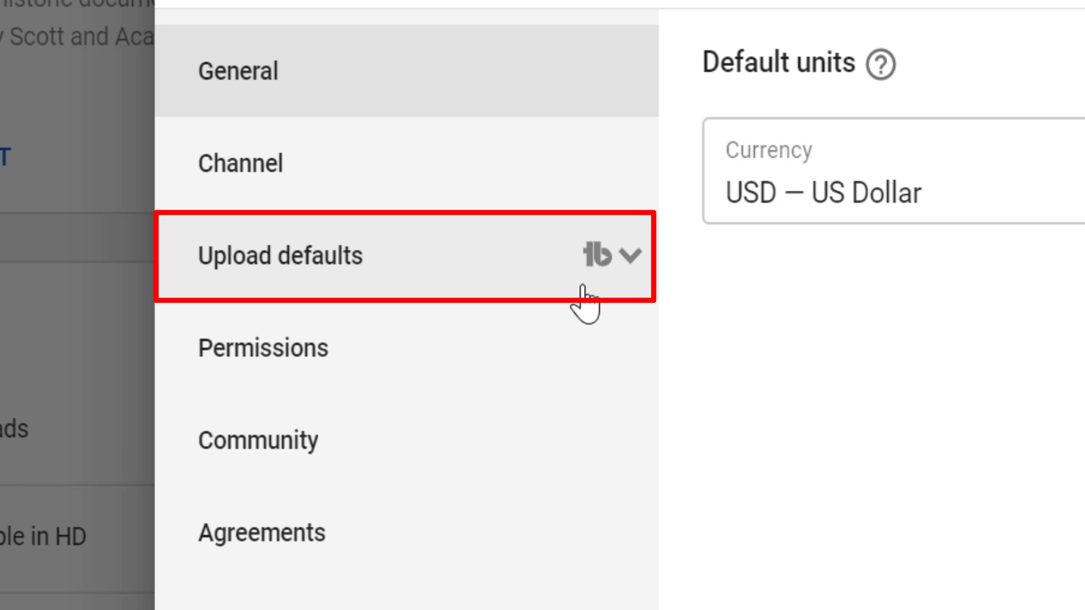
left_click(606, 282)
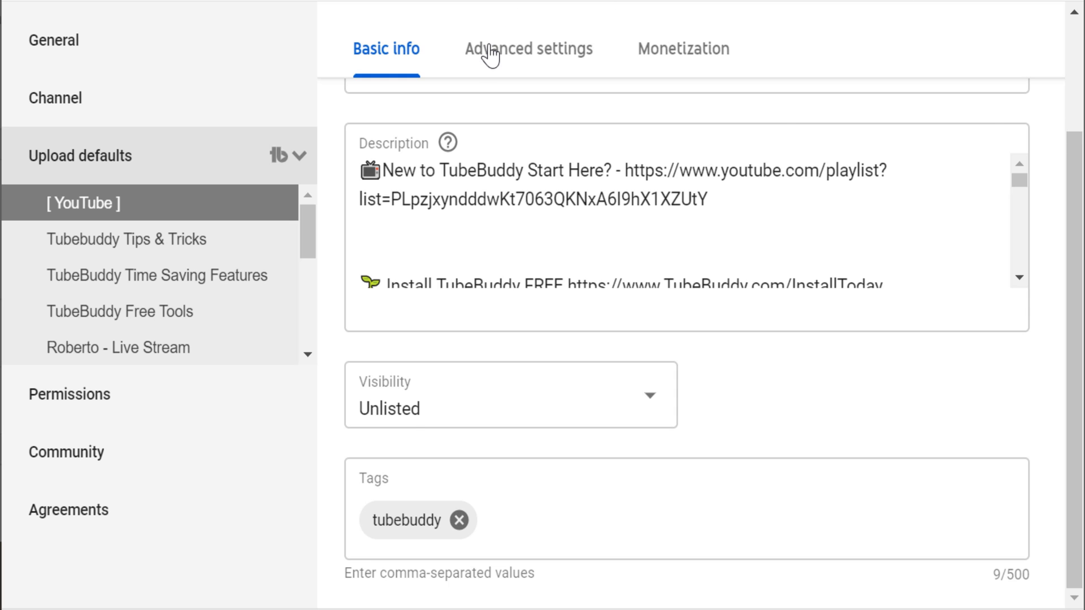
left_click(492, 56)
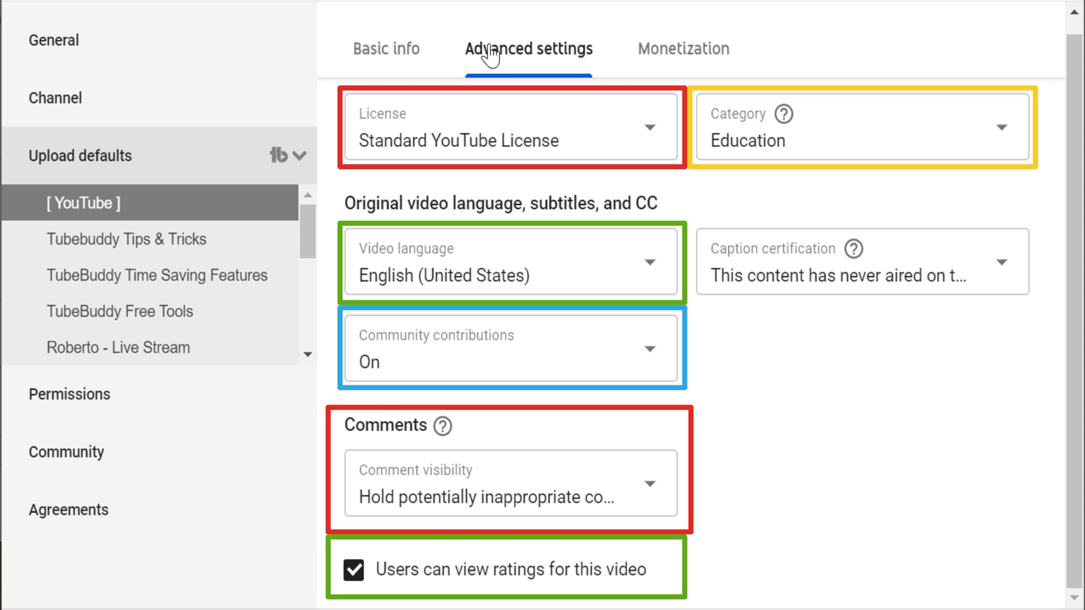
left_click(644, 66)
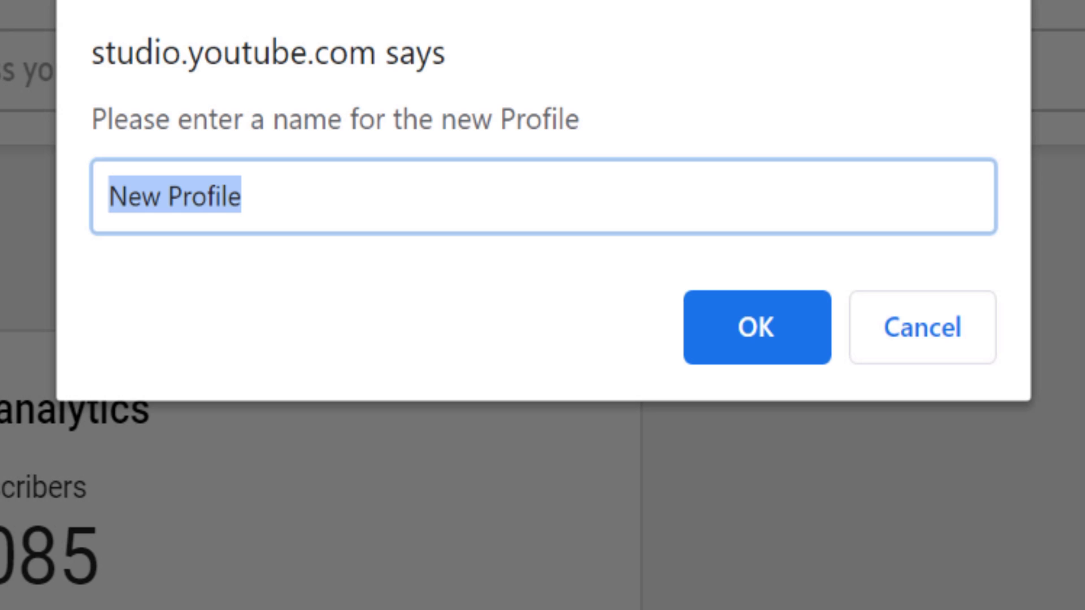
- Name the new profile 'TubeBuddy Time Saving Features' and start entering its default title
key("BackSpace")
type("TubeB")
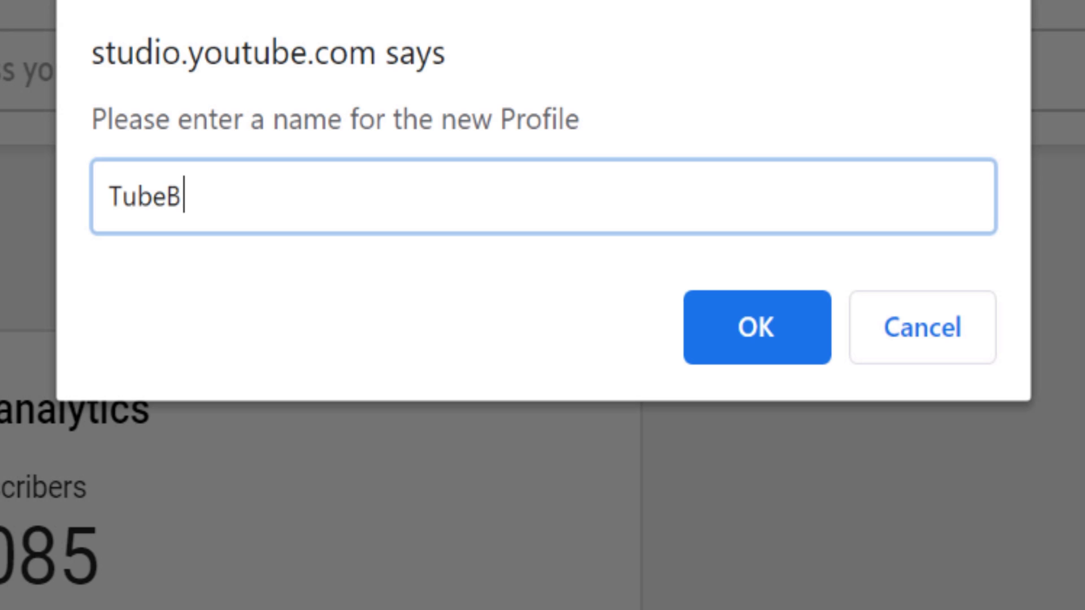
type("uddy Time Sa")
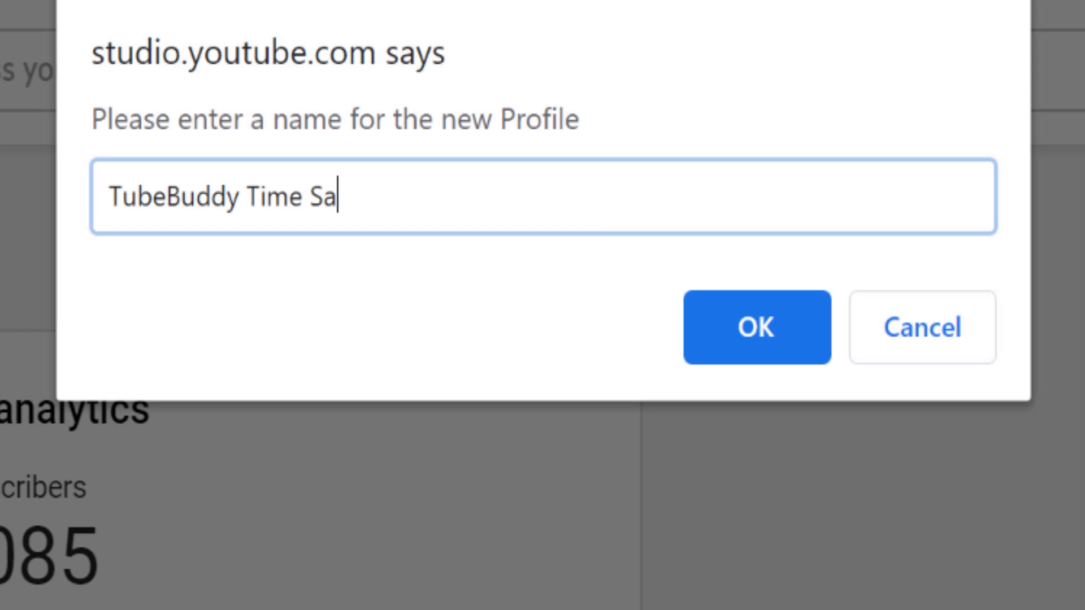
type("ving Features")
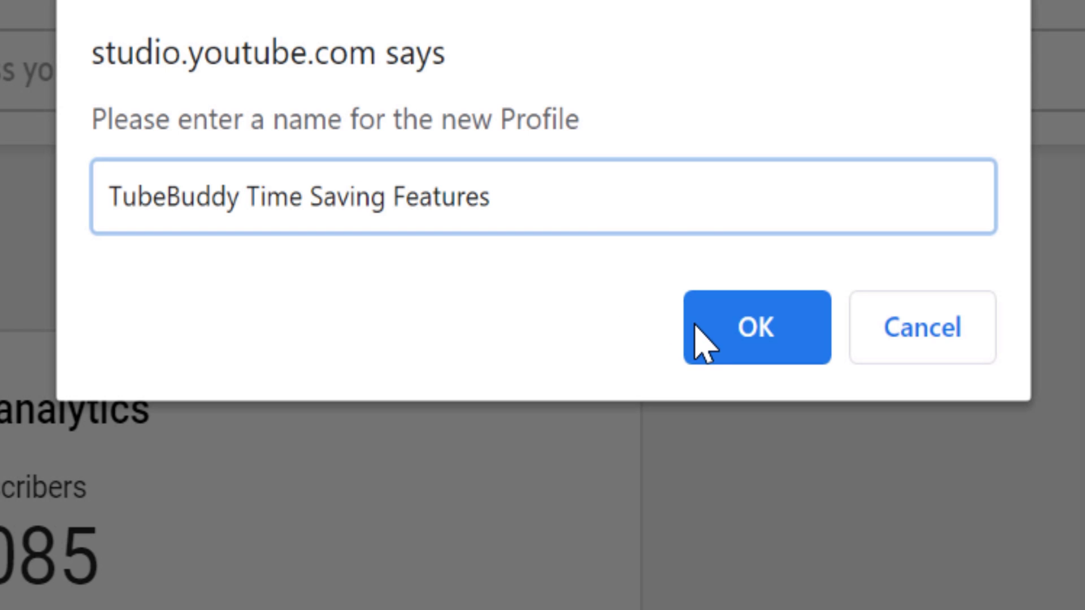
left_click(696, 334)
left_click(784, 206)
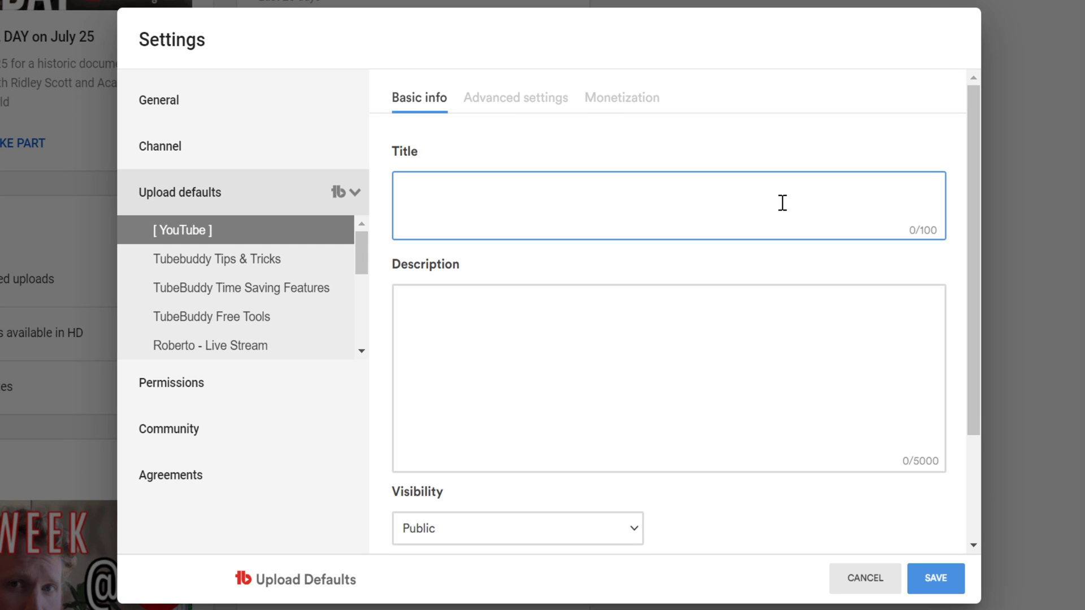
type("TubeBuddy Time Saving Features")
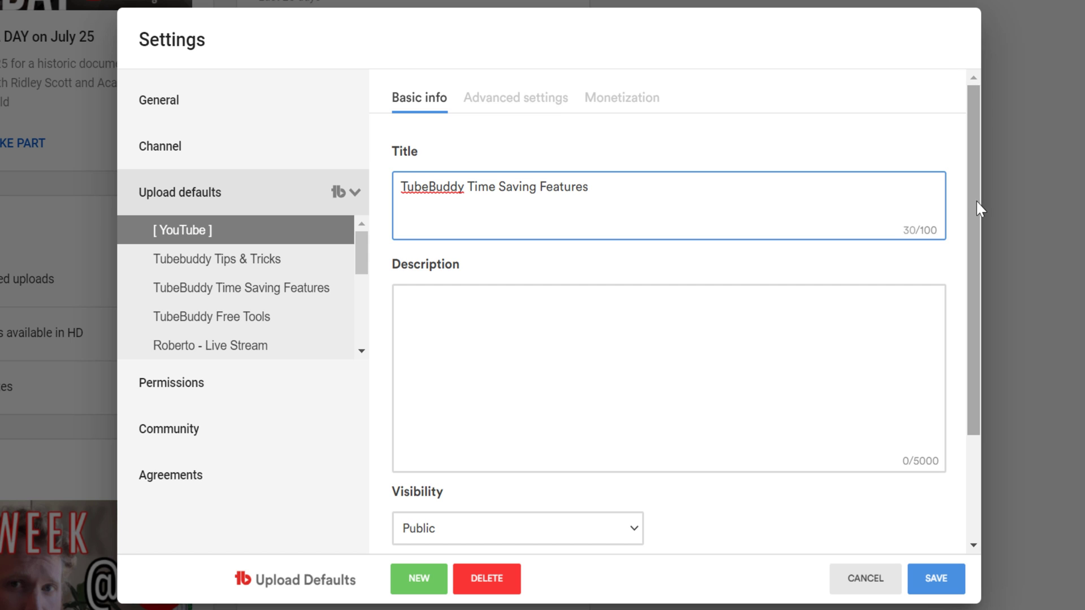
left_click_drag(976, 200, 1008, 360)
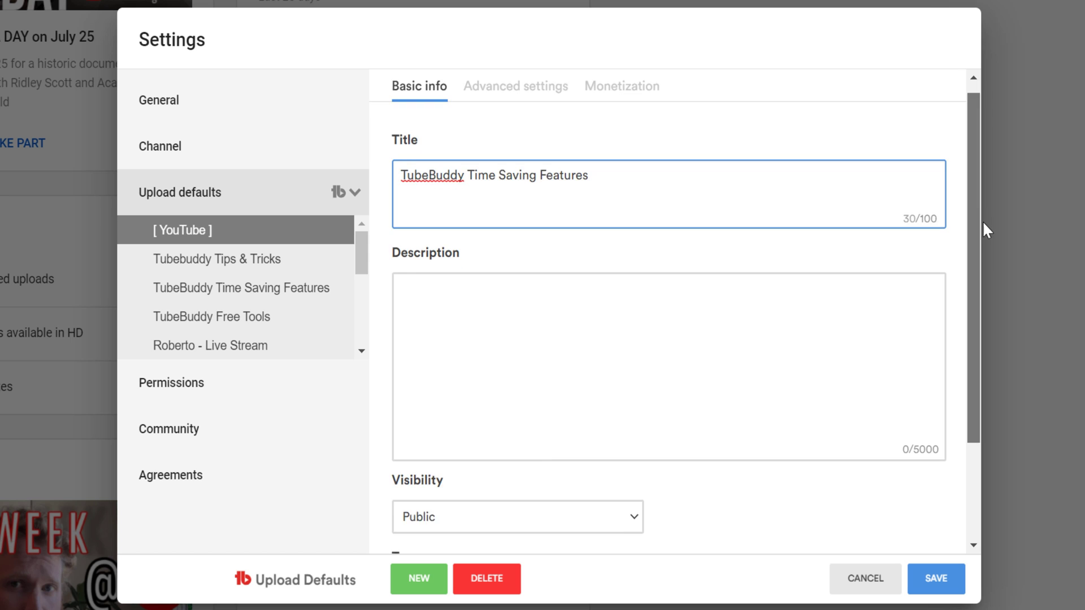
scroll(979, 203, "up", 3)
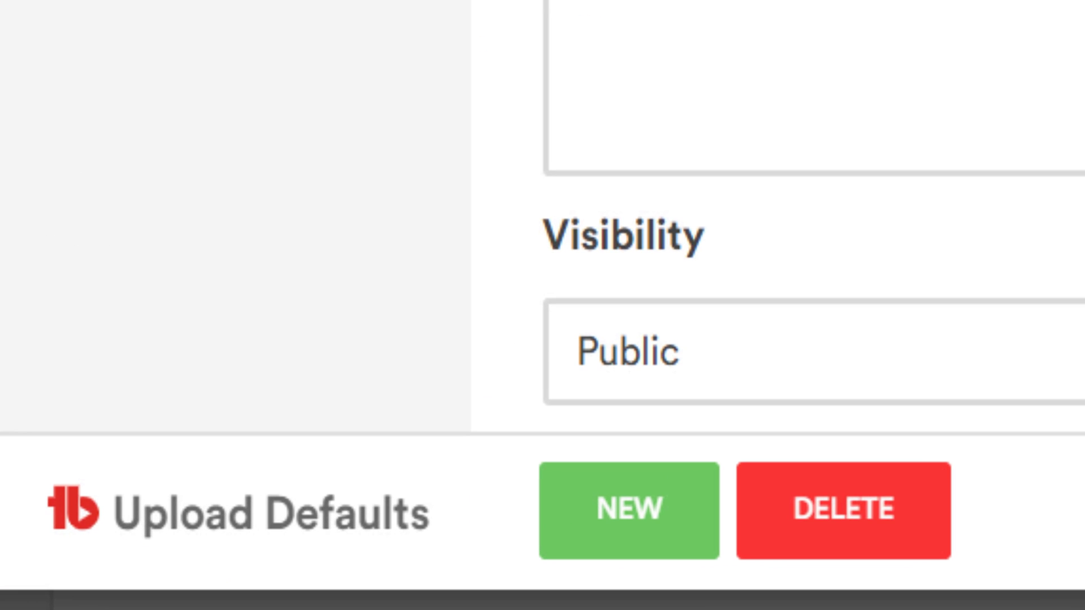
- Delete the TubeBuddy Time Saving Features profile, confirming and dismissing the deletion notice
left_click(838, 515)
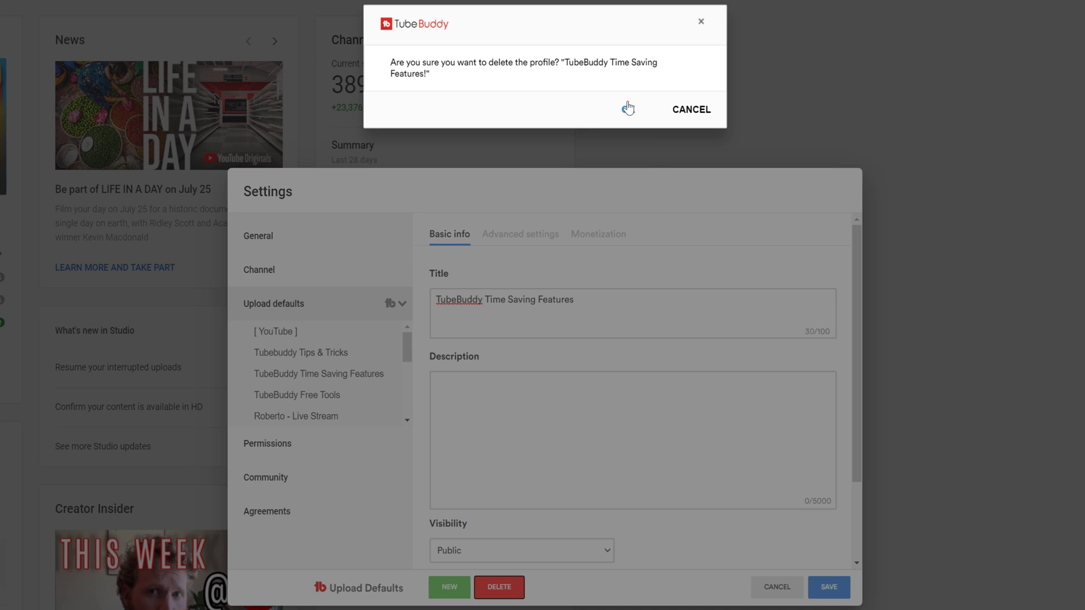
left_click(628, 108)
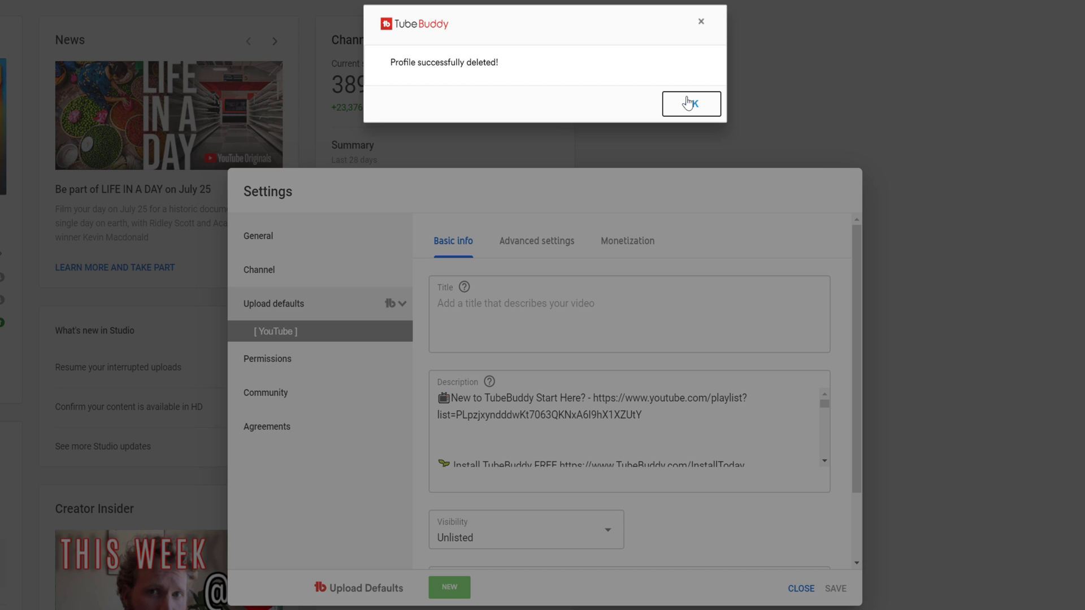
left_click(688, 102)
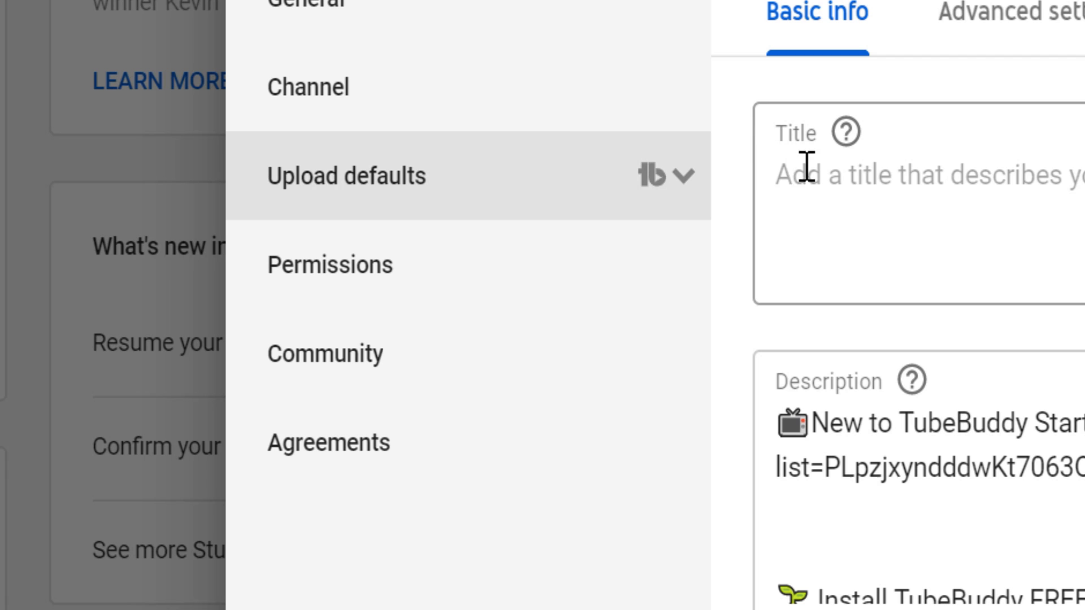
- Show the list of TubeBuddy upload-default profiles
left_click(680, 195)
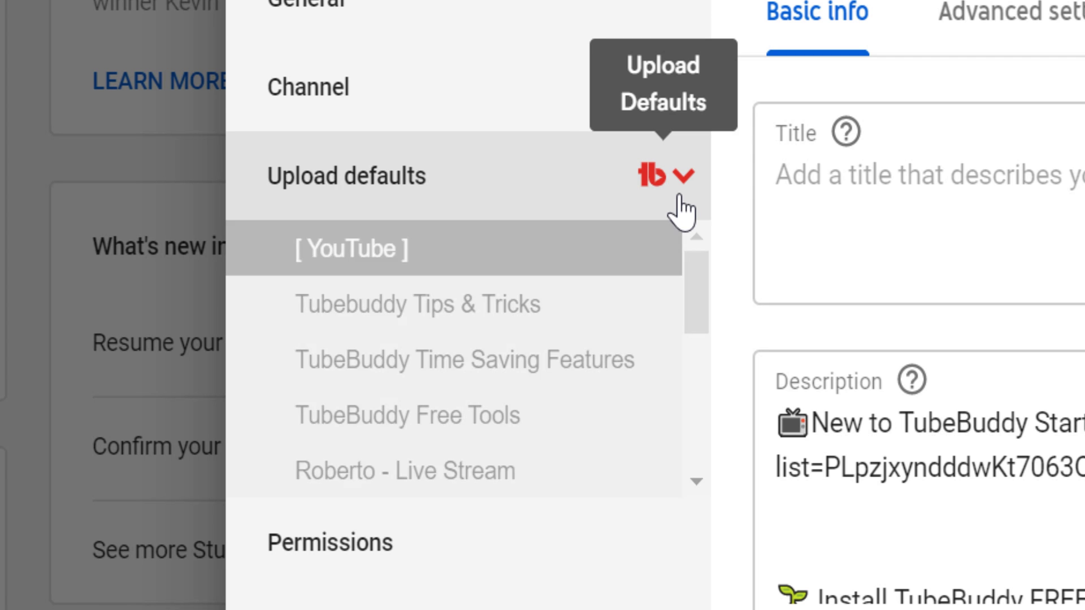
mouse_move(702, 280)
left_mouse_down()
mouse_move(695, 386)
mouse_move(703, 263)
left_mouse_up()
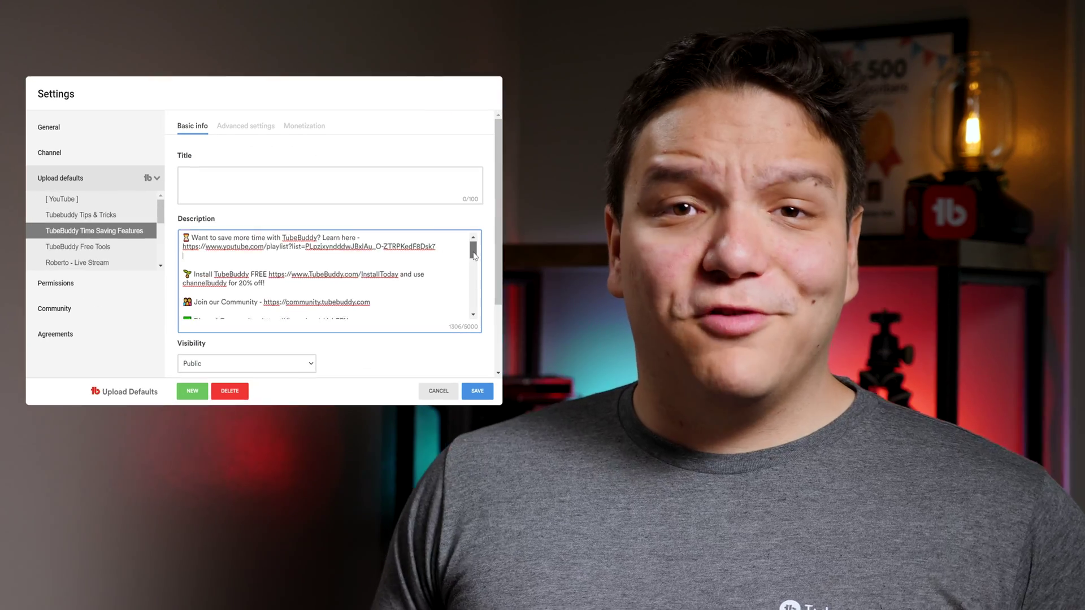
left_click_drag(474, 256, 477, 309)
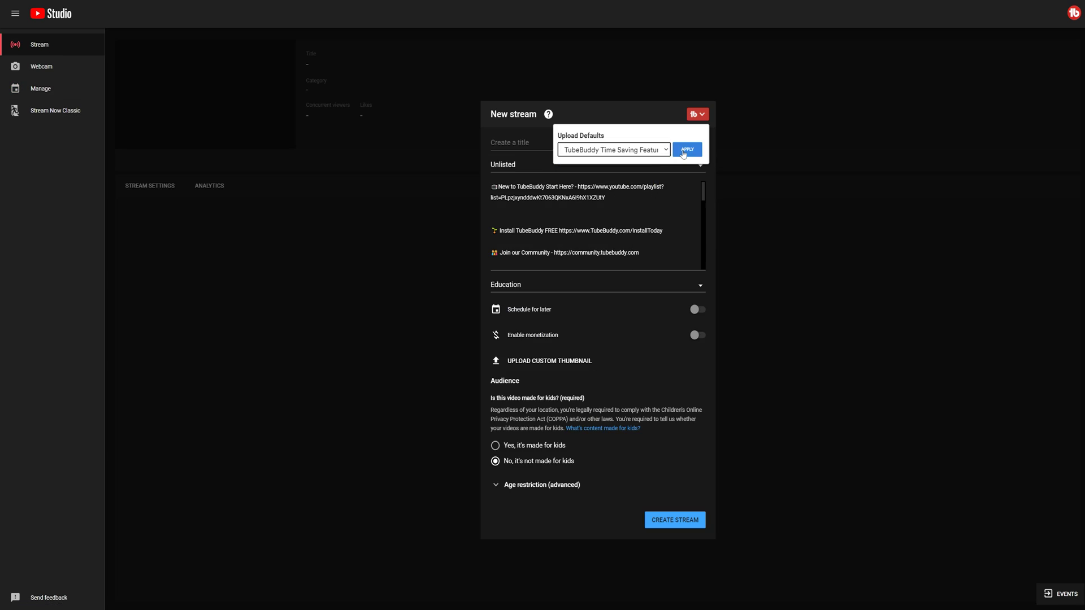
- Fill the stream description from the TubeBuddy Time Saving Features upload default
left_click(684, 151)
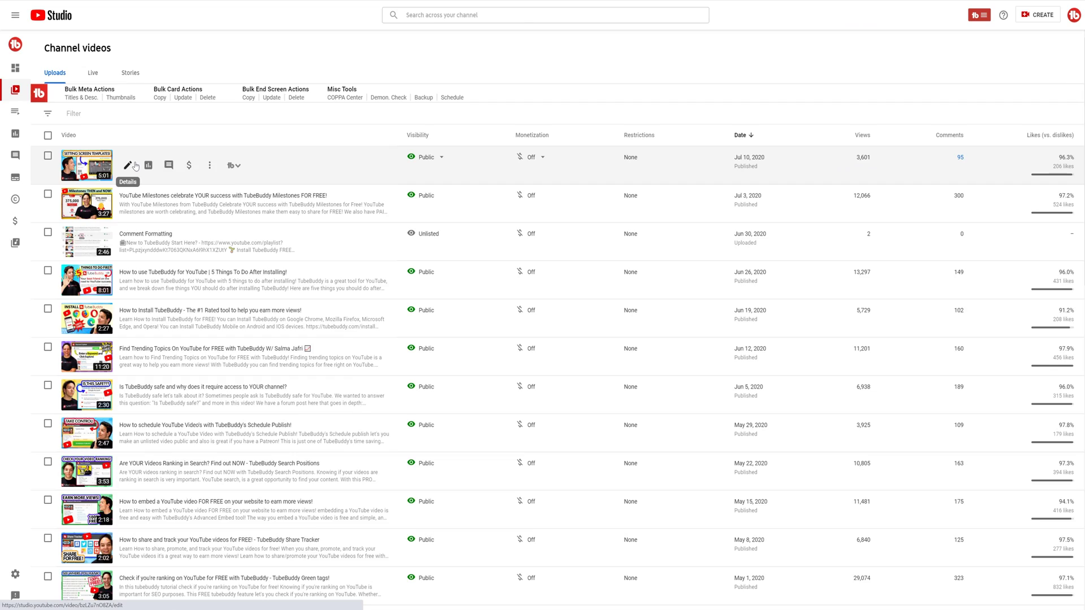
left_click(505, 491)
left_click(531, 541)
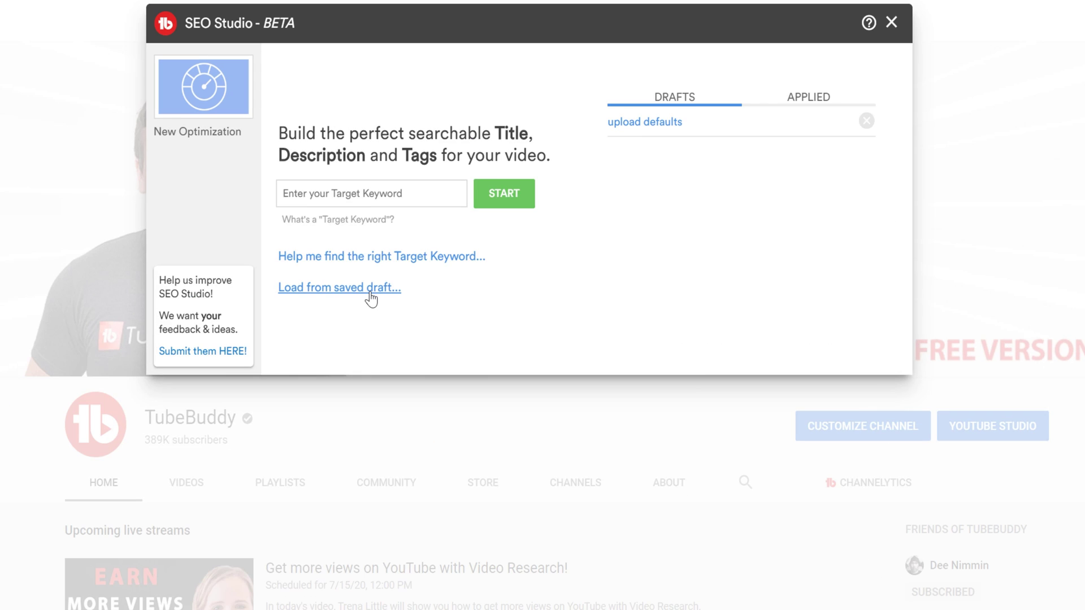
- Load the 'upload defaults' saved draft and append the Time Saving Features default to its description
left_click(647, 131)
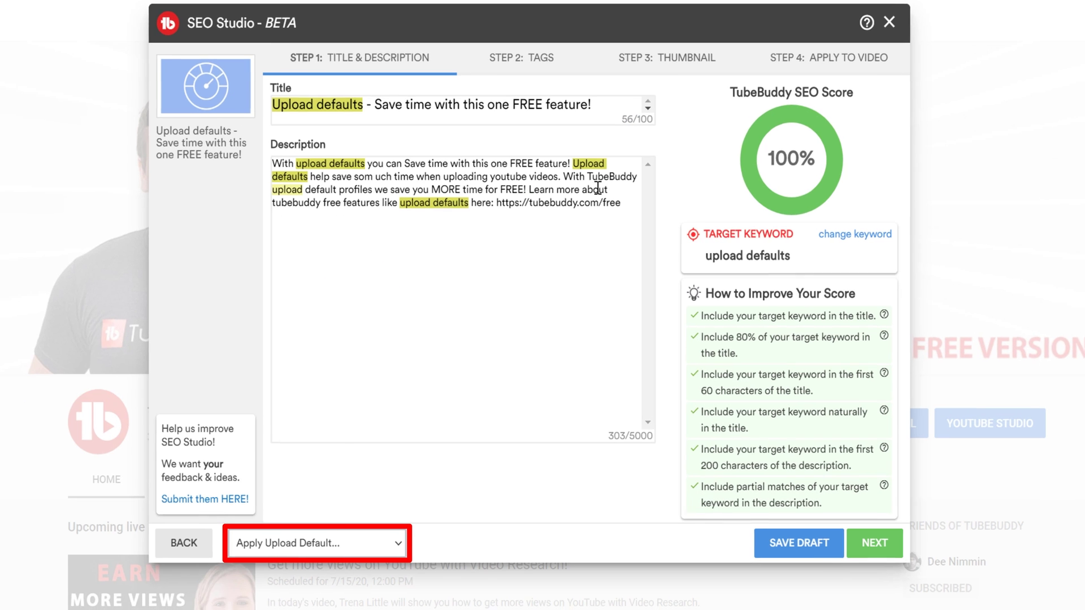
left_click(403, 449)
left_click(401, 490)
left_click(455, 462)
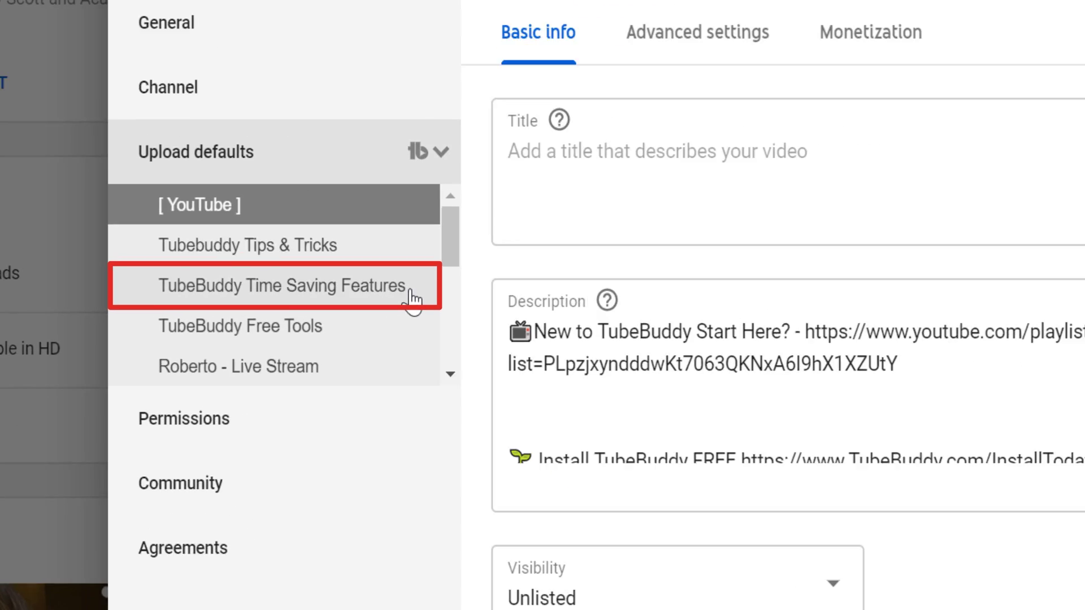
- In the Time Saving Features default, add blank lines after the description's install link
left_click(321, 296)
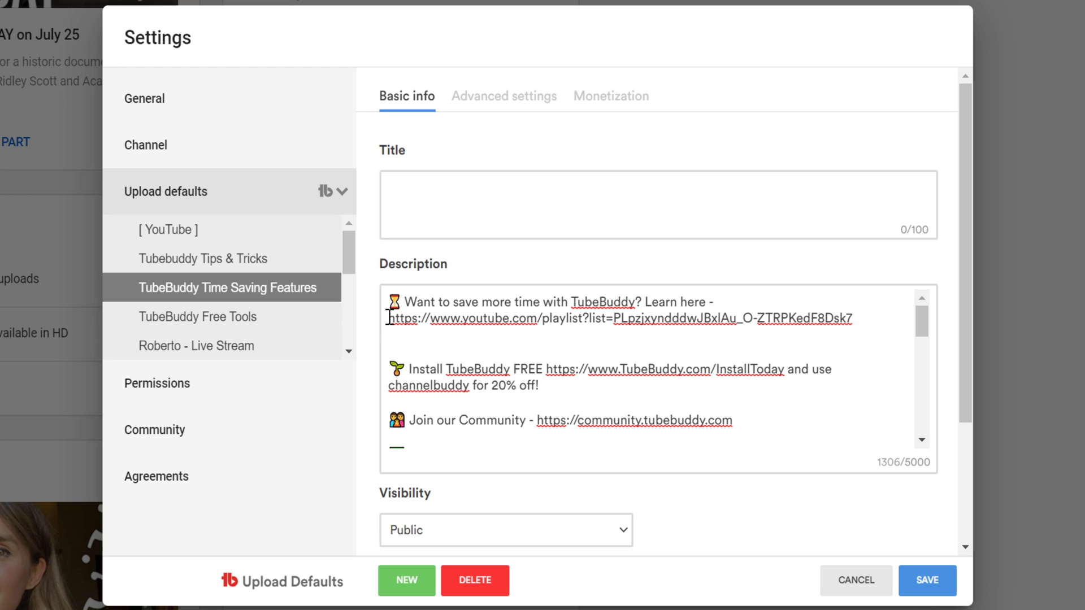
left_click_drag(391, 318, 872, 327)
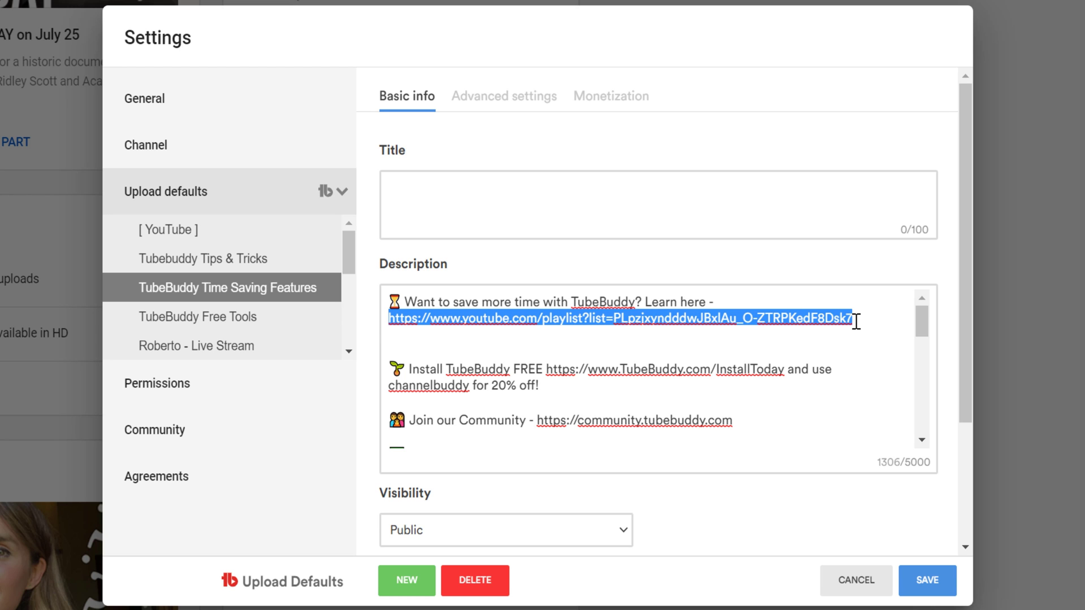
left_click(873, 326)
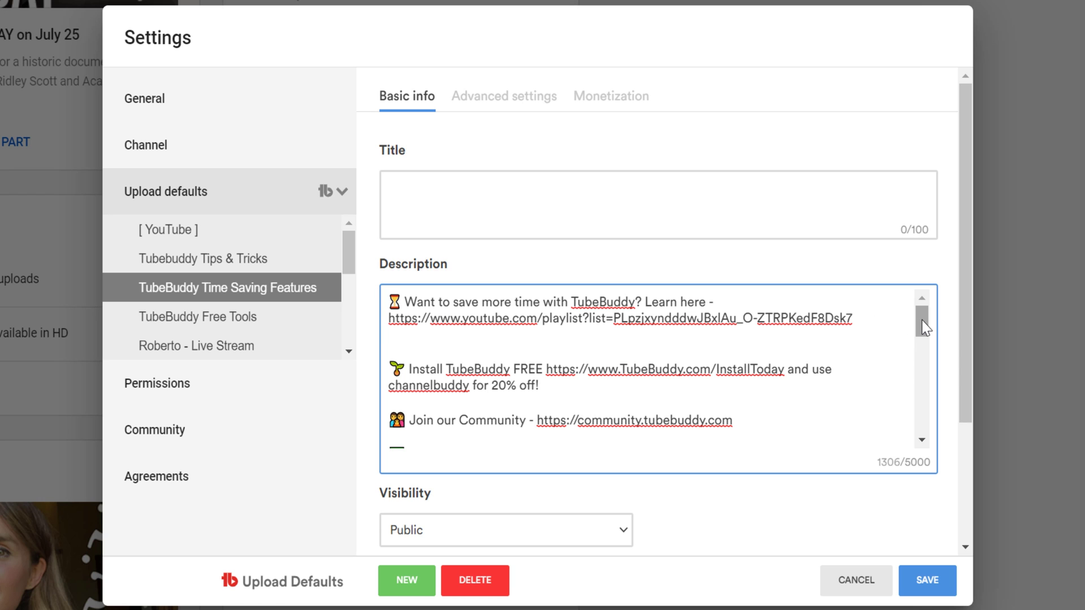
left_click_drag(921, 320, 928, 430)
left_click(850, 446)
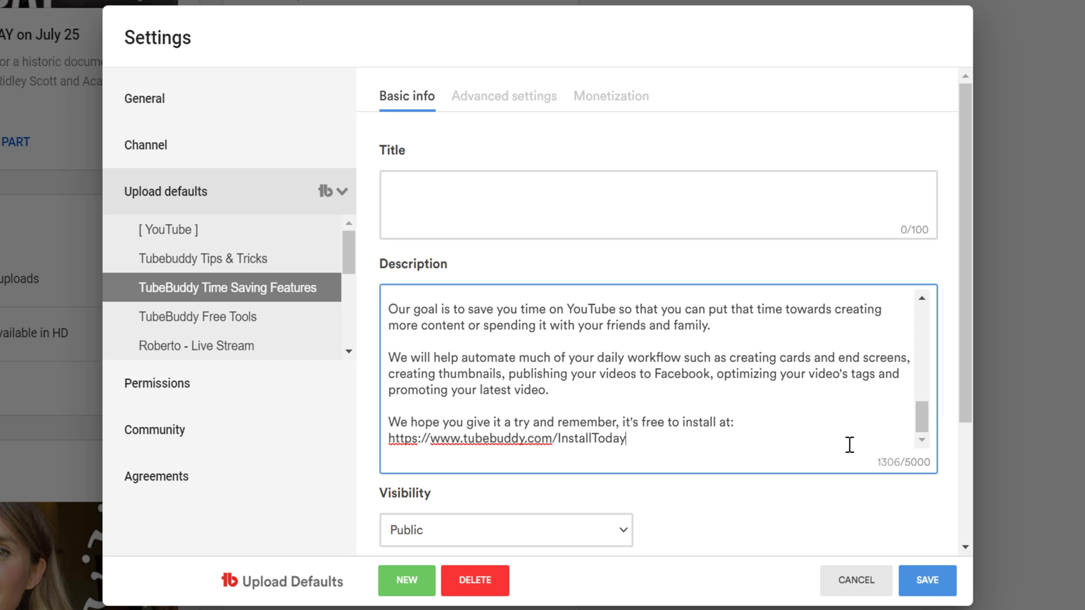
key("Return")
key("Return")
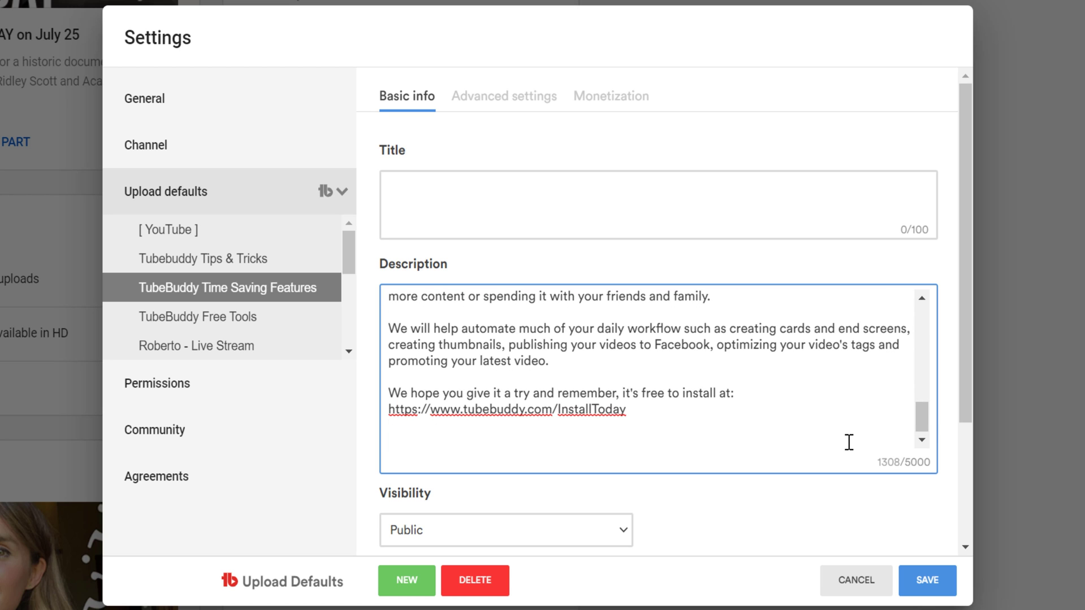
type("#tubebu")
type("ddy #tubebuddytimesaving")
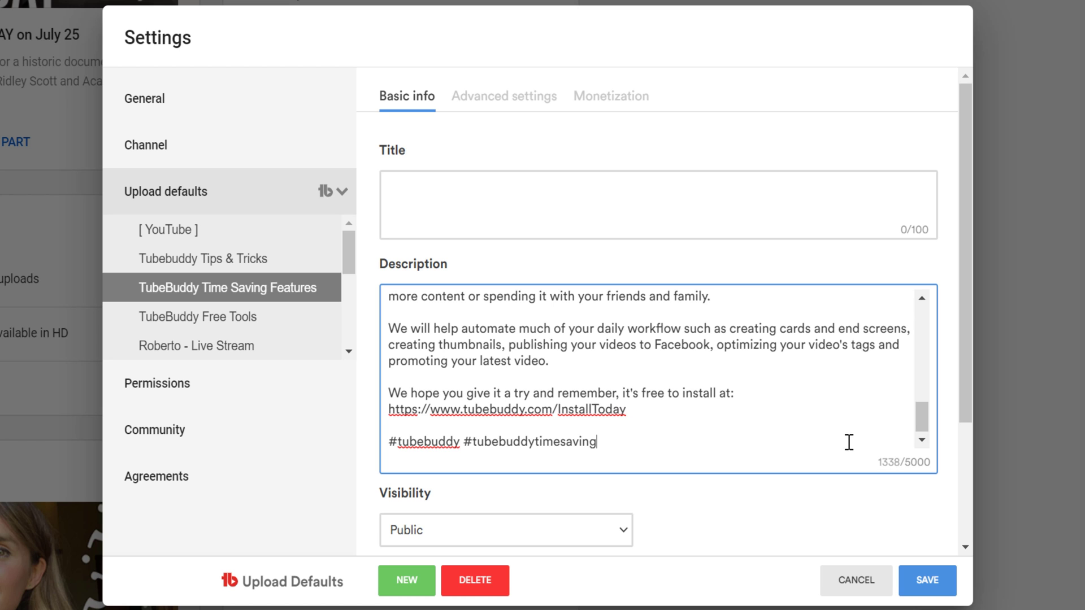
type(" #tubebuddytut")
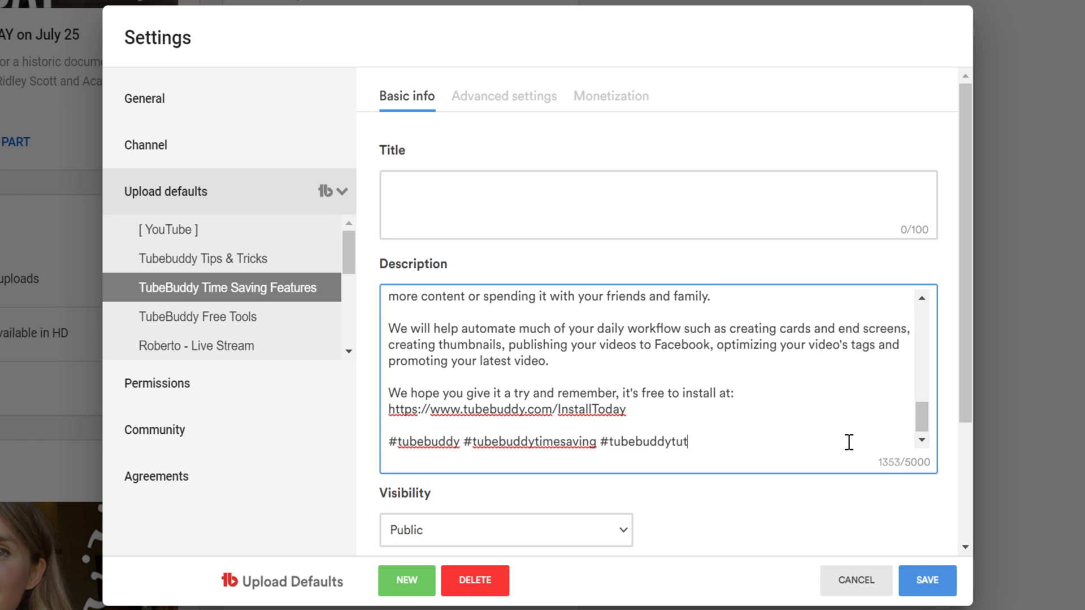
type("orial")
- Review advanced settings with Community contributions kept On, then view the Monetization ad types
left_click(530, 100)
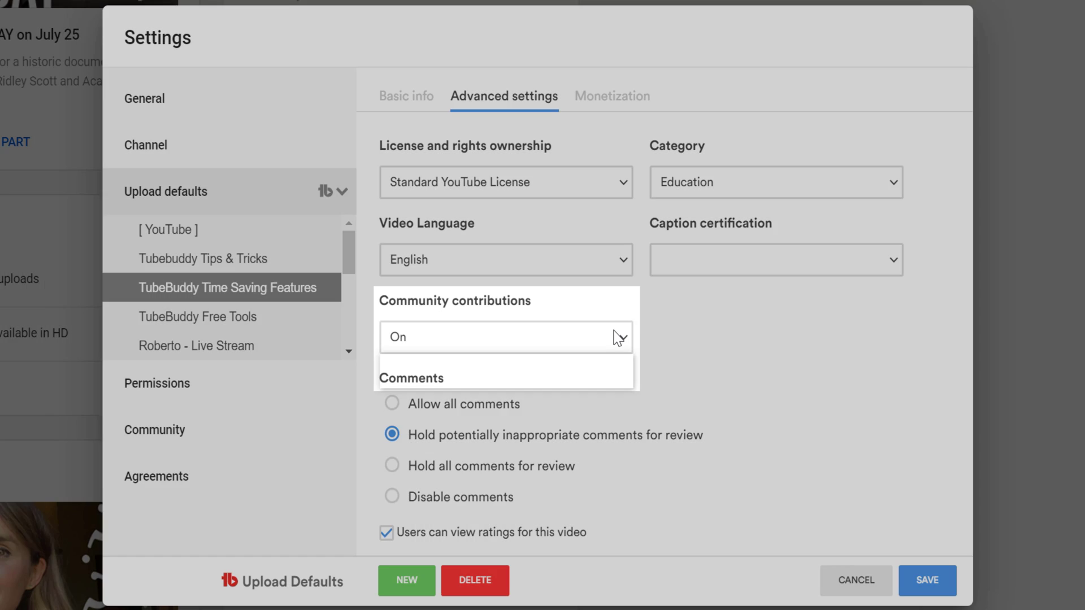
left_click(614, 331)
left_click(618, 362)
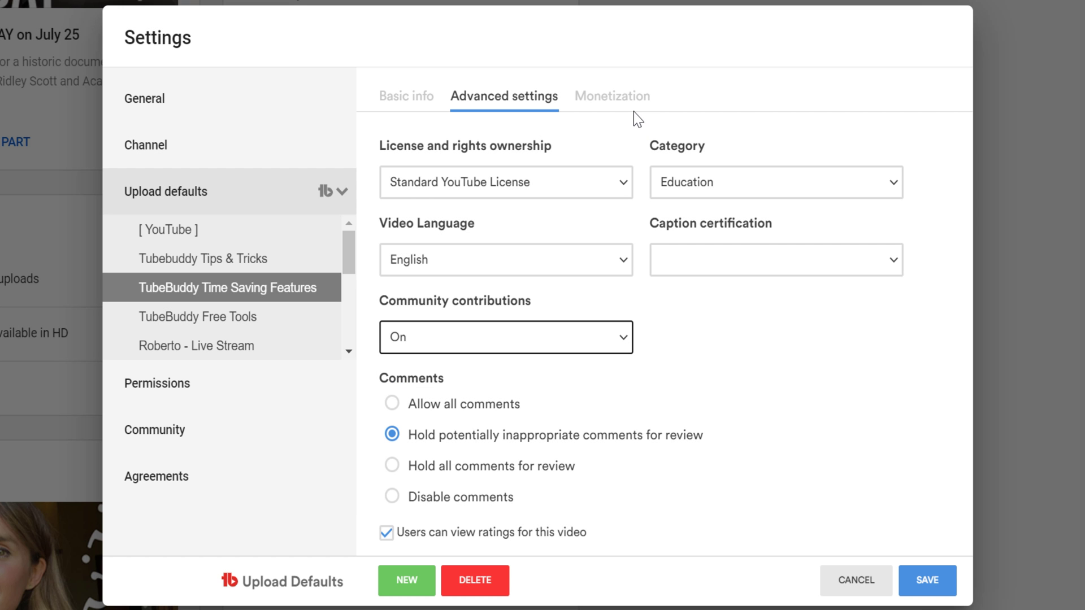
left_click(632, 114)
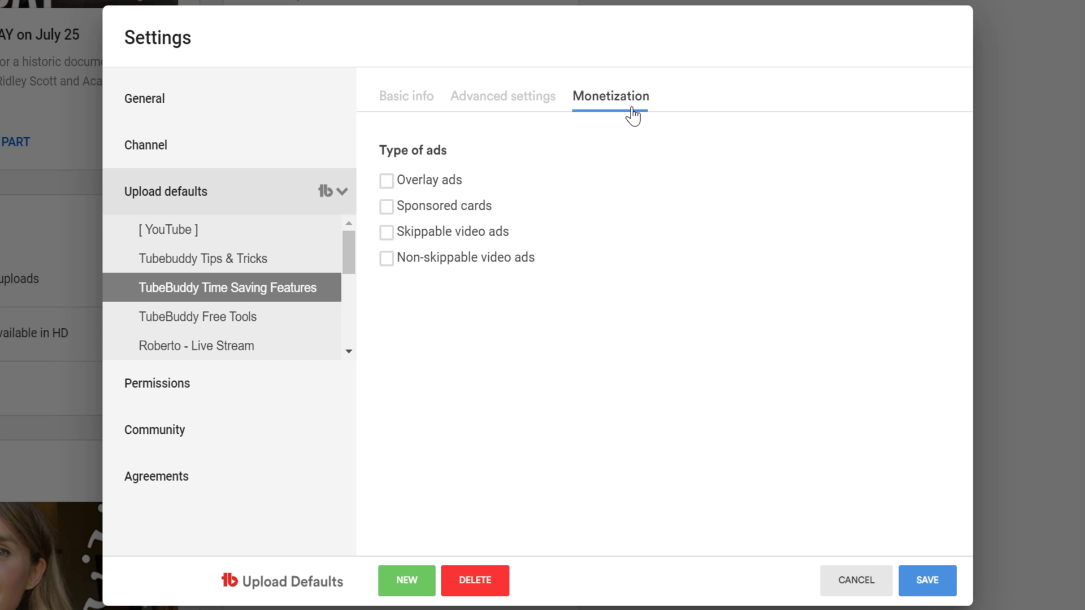